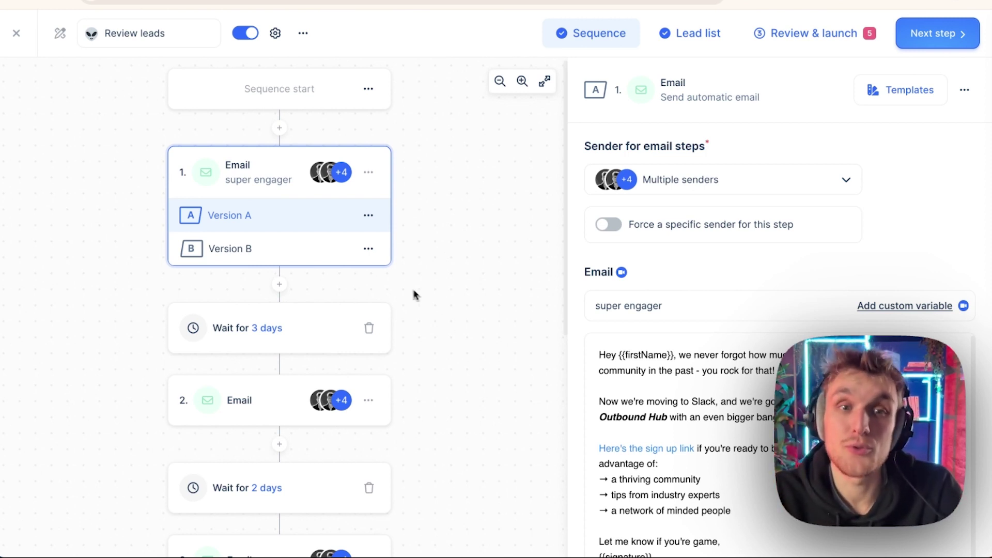
# Step: Inspect Email steps 2 and 3, the LinkedIn profile-visit step 4, and Email step 5
pyautogui.scroll(-5, 497, 305)
pyautogui.click(230, 228)
pyautogui.click(255, 277)
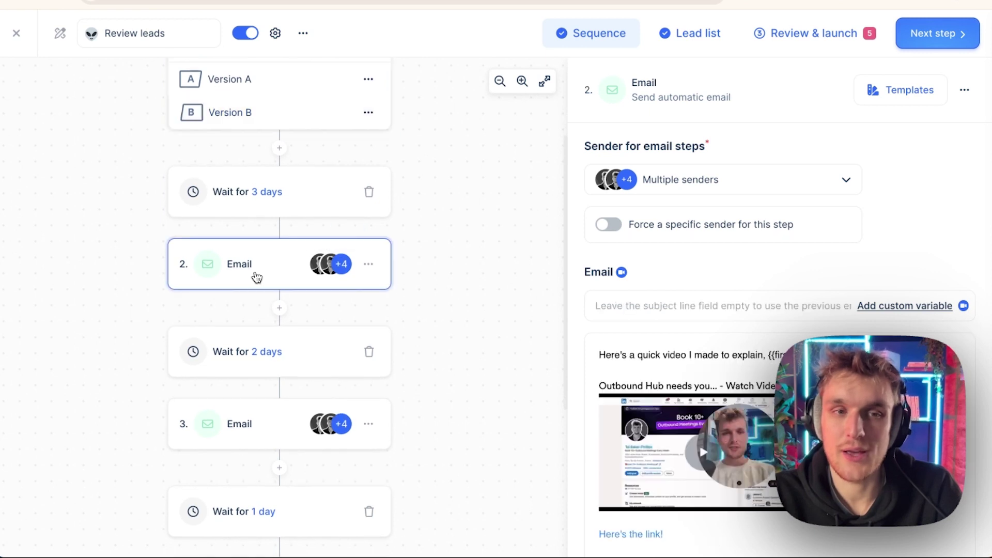
pyautogui.click(287, 421)
pyautogui.scroll(-5, 288, 421)
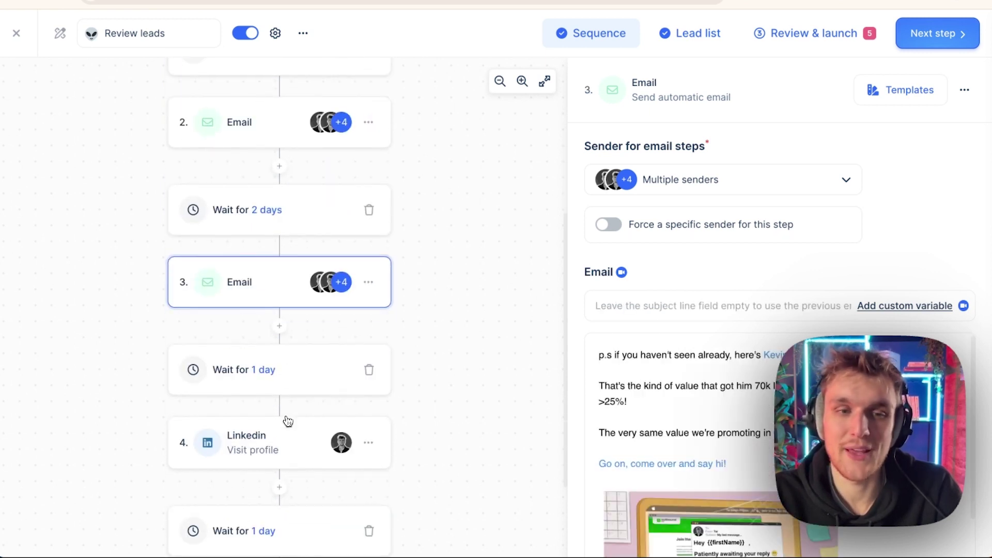
pyautogui.click(287, 442)
pyautogui.scroll(-5, 287, 441)
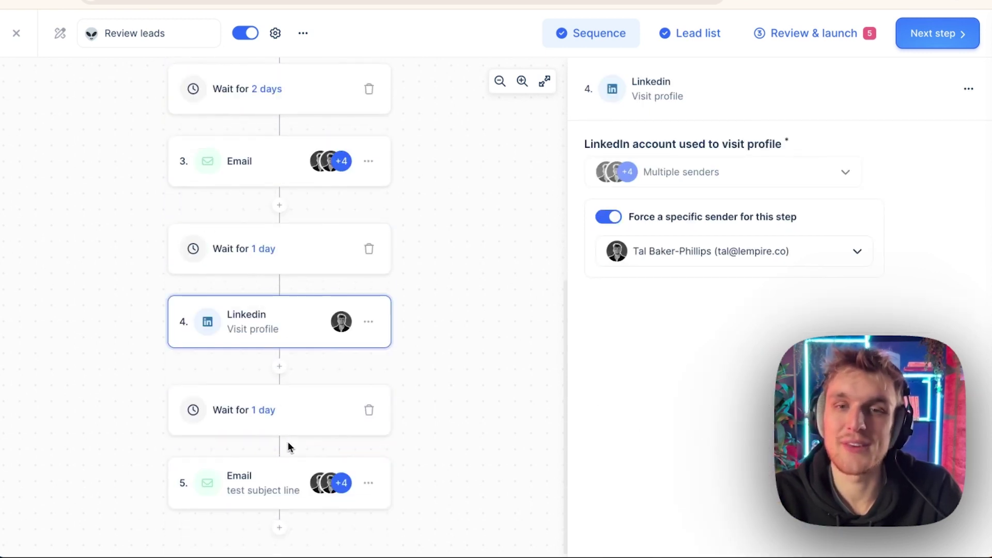
pyautogui.click(249, 499)
# Step: Move through the Lead list to the campaign's Review & launch stage
pyautogui.scroll(15, 391, 193)
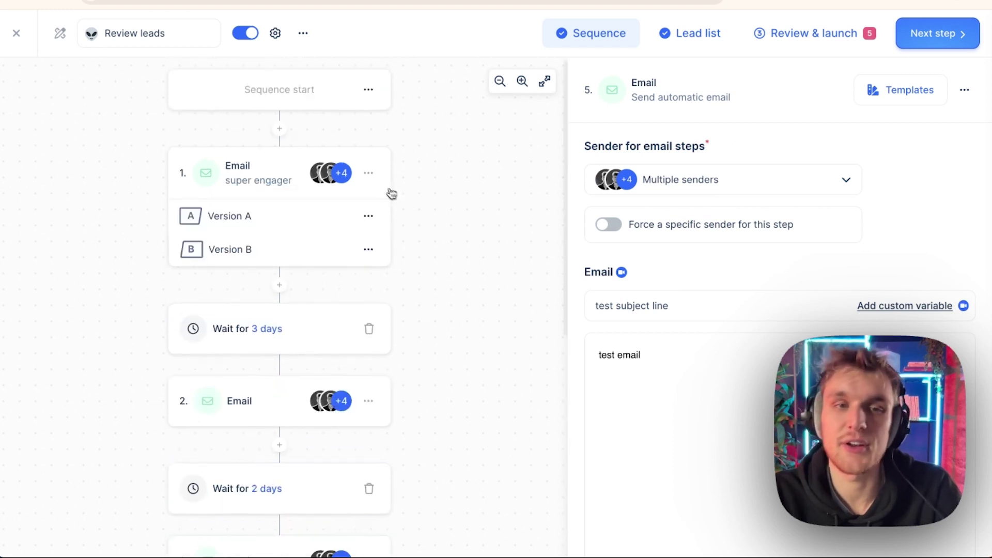
pyautogui.click(724, 33)
pyautogui.click(783, 40)
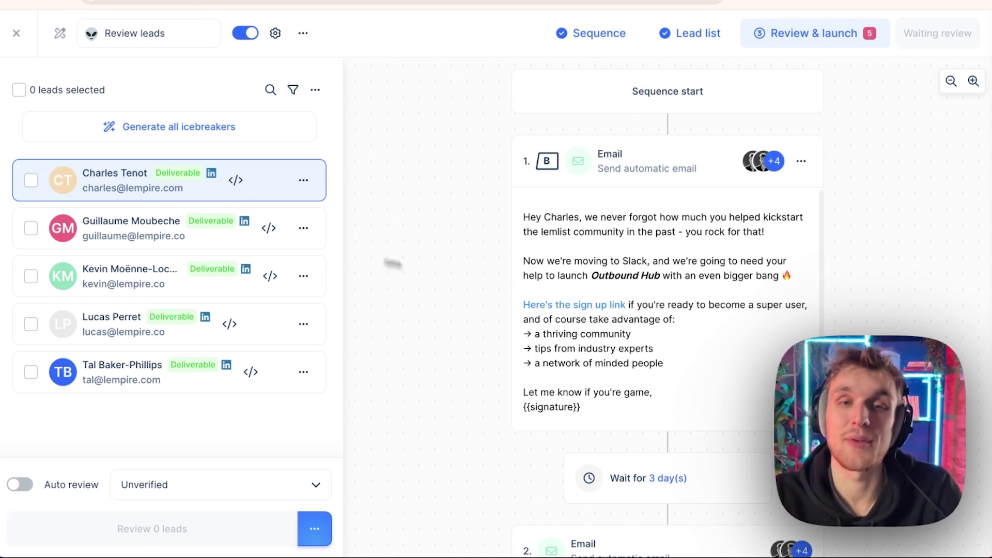
# Step: Scroll the Email 1 preview and tick the header checkbox so the button reads Review 5 leads
pyautogui.scroll(-2, 630, 289)
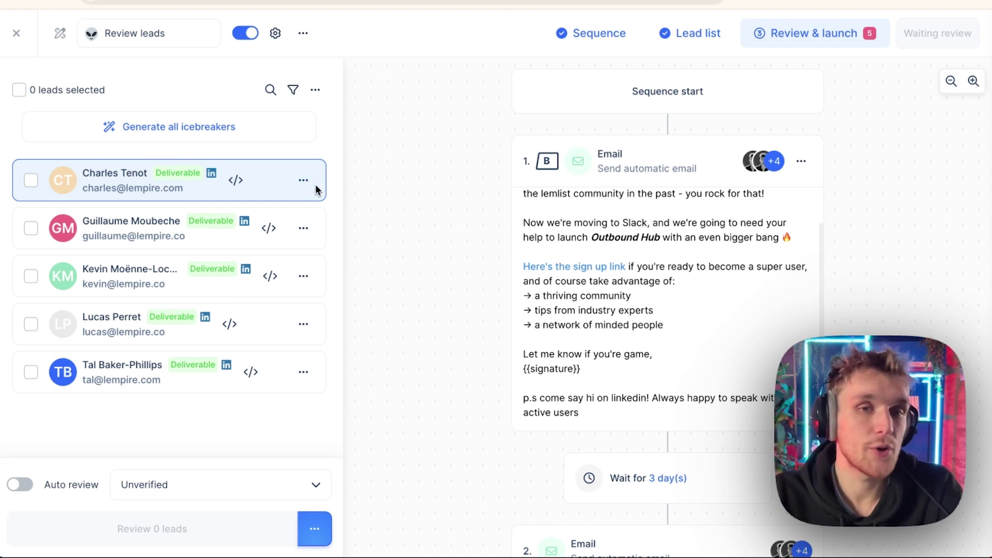
pyautogui.click(19, 90)
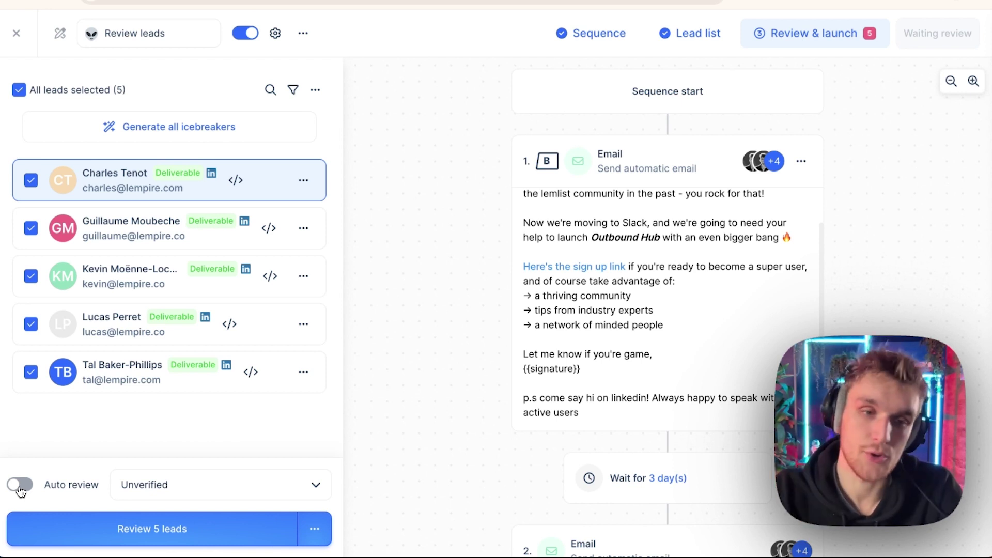
# Step: Switch the Auto review status filter from Unverified to Deliverable, then scroll the sequence preview
pyautogui.click(194, 492)
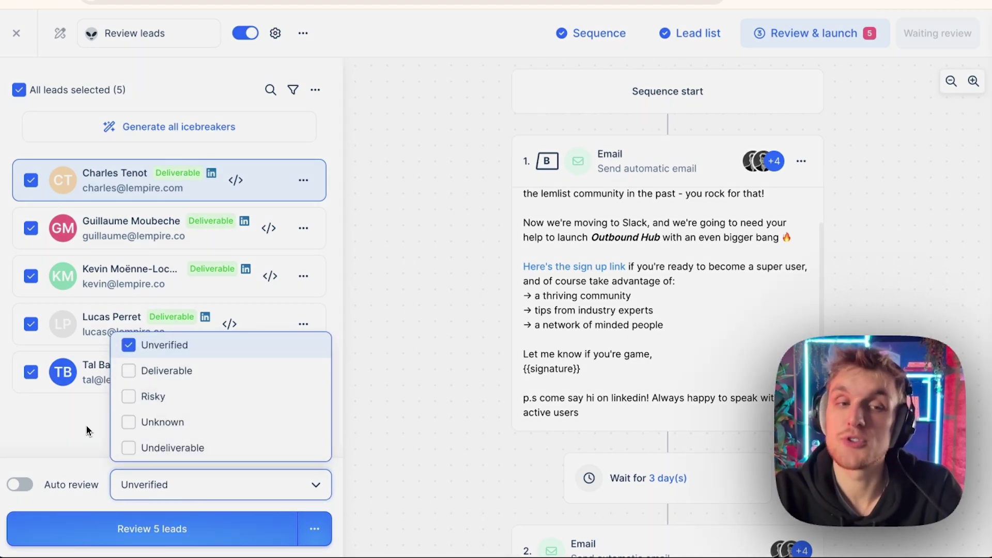
pyautogui.click(182, 381)
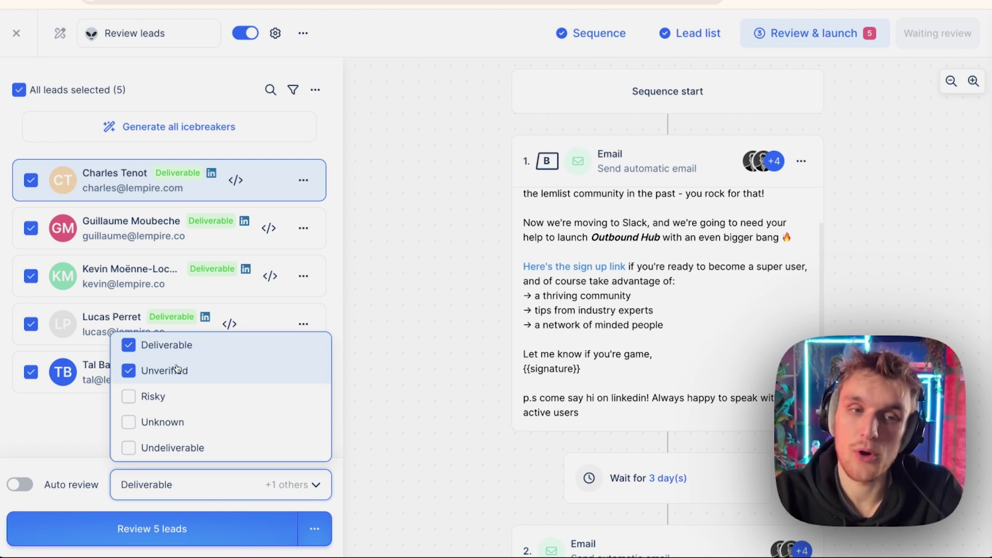
pyautogui.click(177, 369)
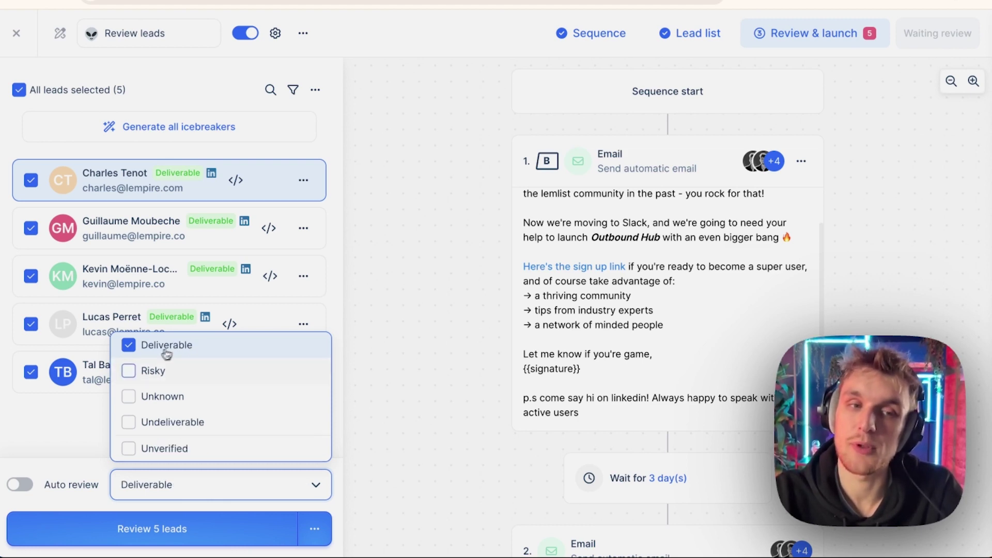
pyautogui.click(89, 443)
pyautogui.scroll(-5, 465, 336)
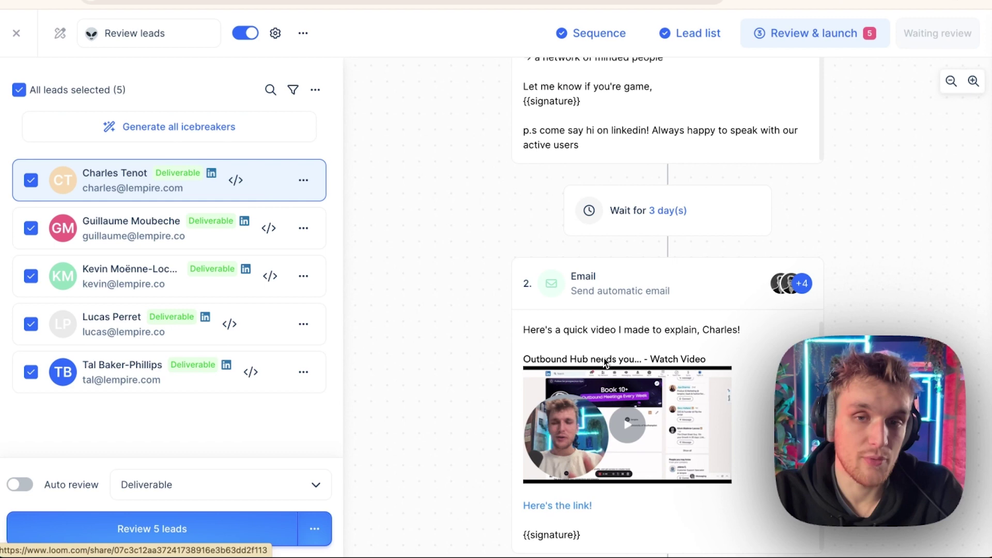
pyautogui.scroll(-3, 455, 350)
pyautogui.scroll(-1, 471, 350)
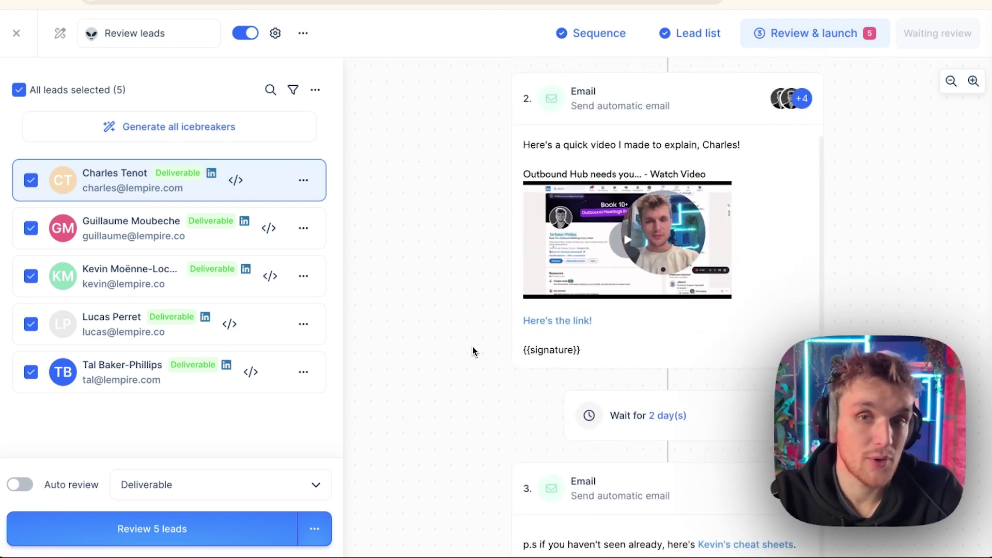
pyautogui.scroll(7, 473, 351)
pyautogui.scroll(2, 473, 351)
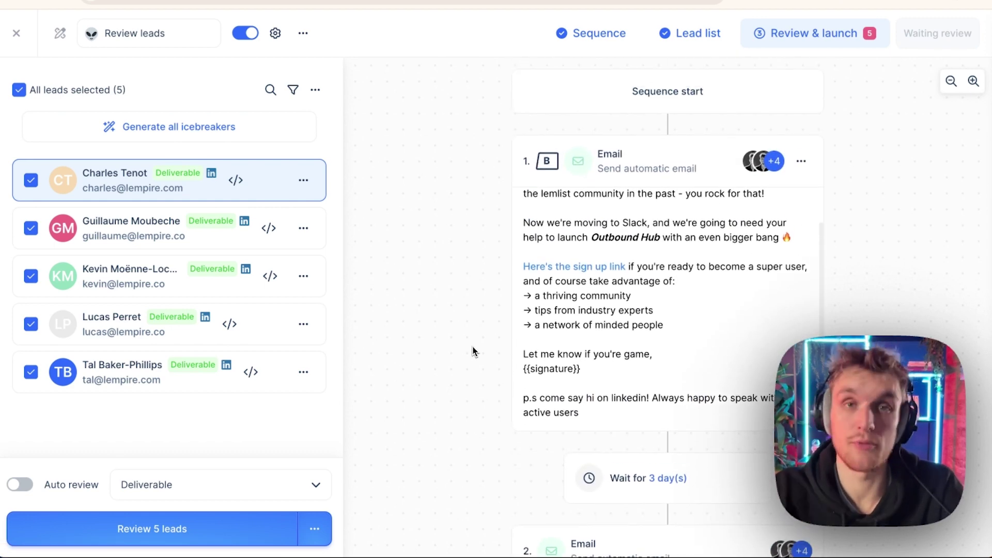
# Step: Step the preview through the second and third leads to the last lead, then open its Email 1 editor
pyautogui.click(696, 285)
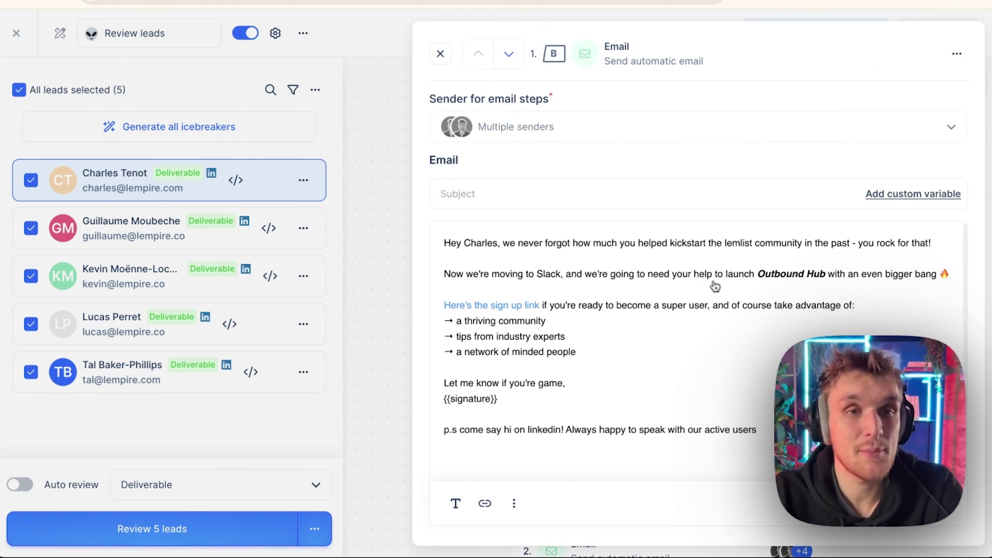
pyautogui.click(286, 233)
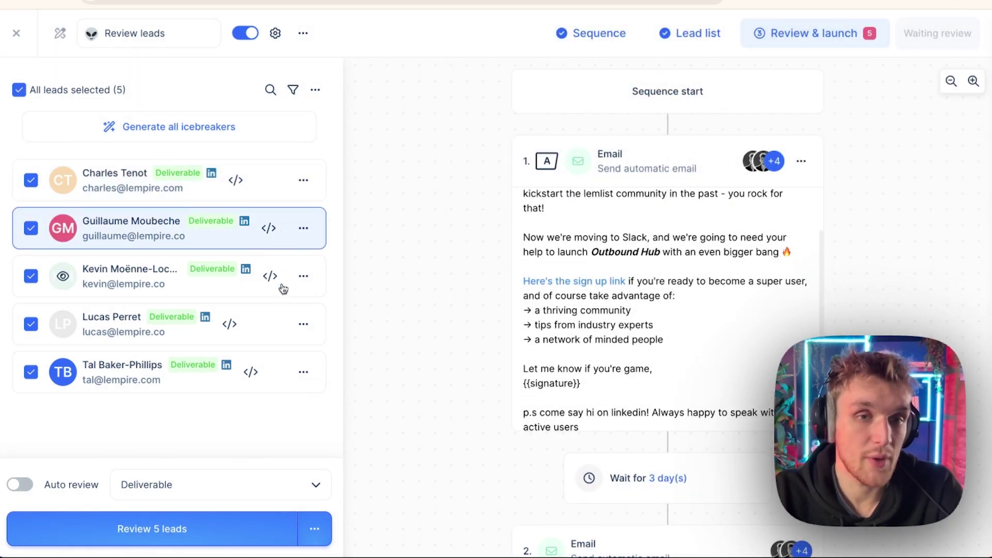
pyautogui.click(287, 267)
pyautogui.click(288, 380)
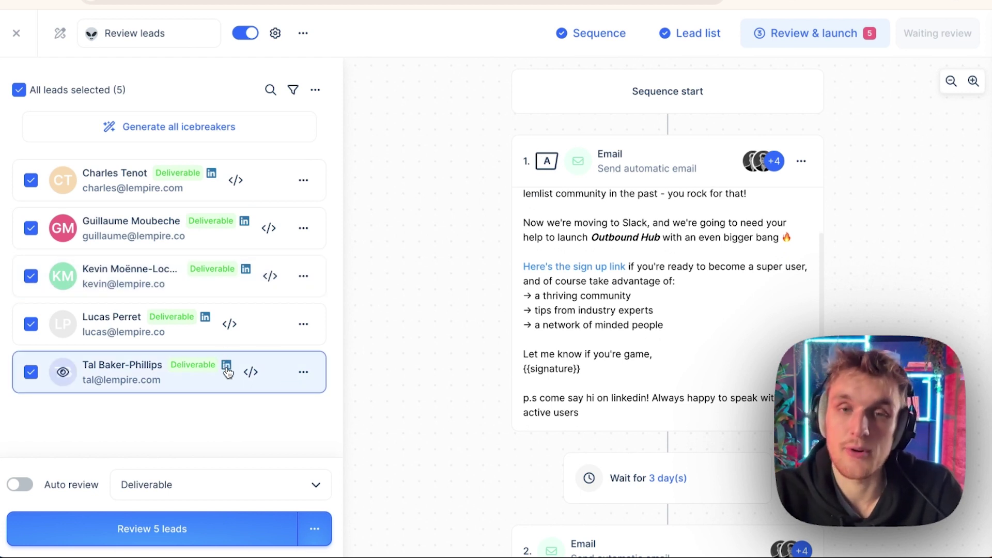
pyautogui.click(693, 304)
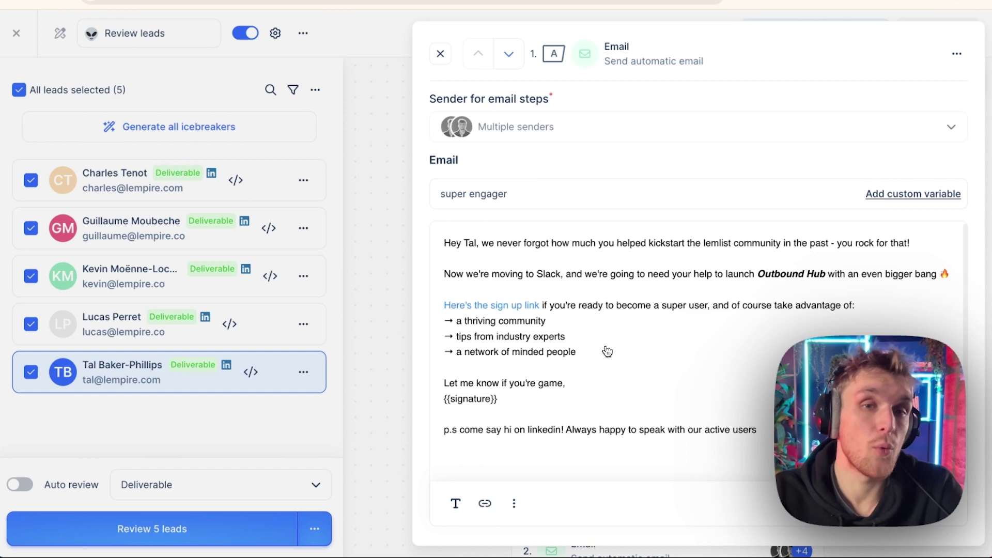
# Step: Delete the 'Now we're moving to Slack' paragraph from the last lead's Email 1
pyautogui.click(440, 54)
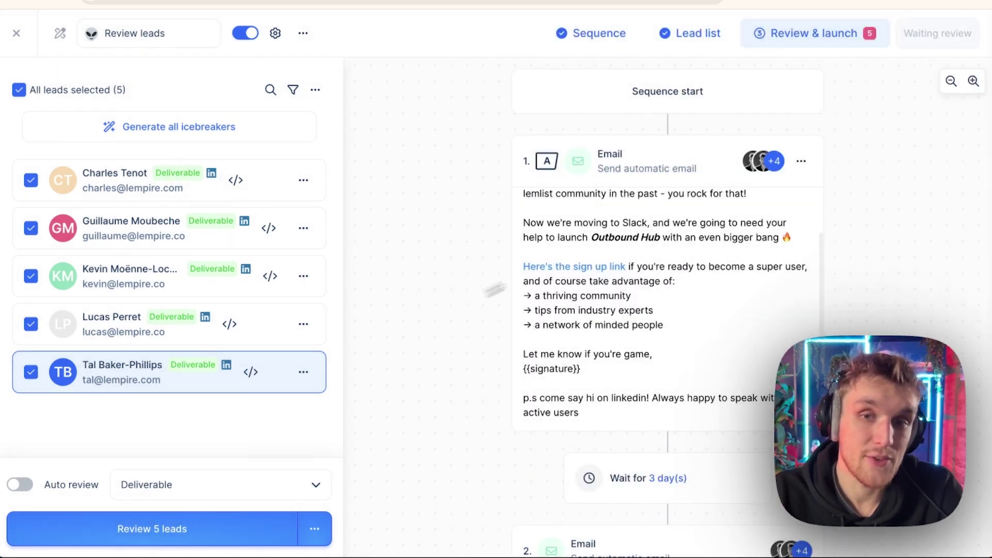
pyautogui.click(548, 281)
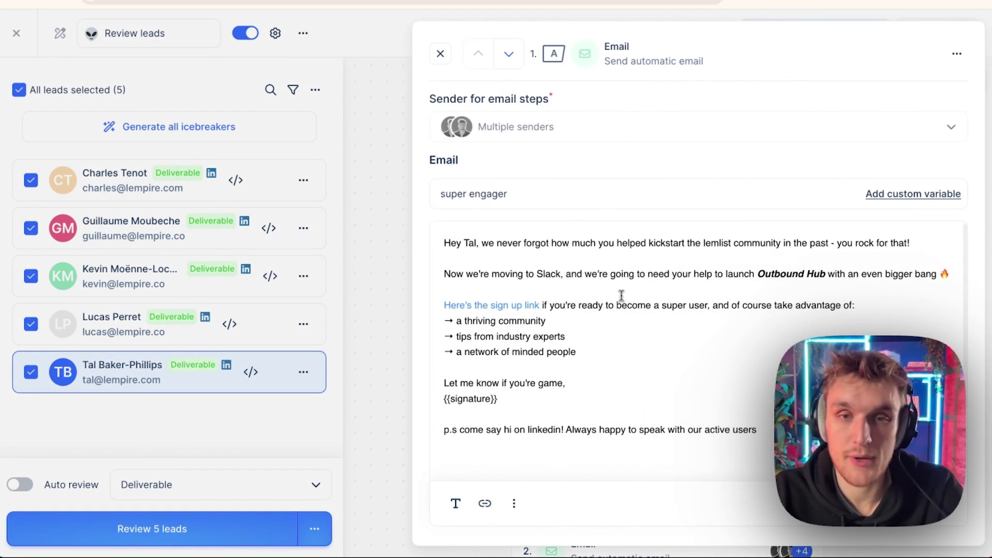
pyautogui.tripleClick(615, 274)
pyautogui.press('BackSpace')
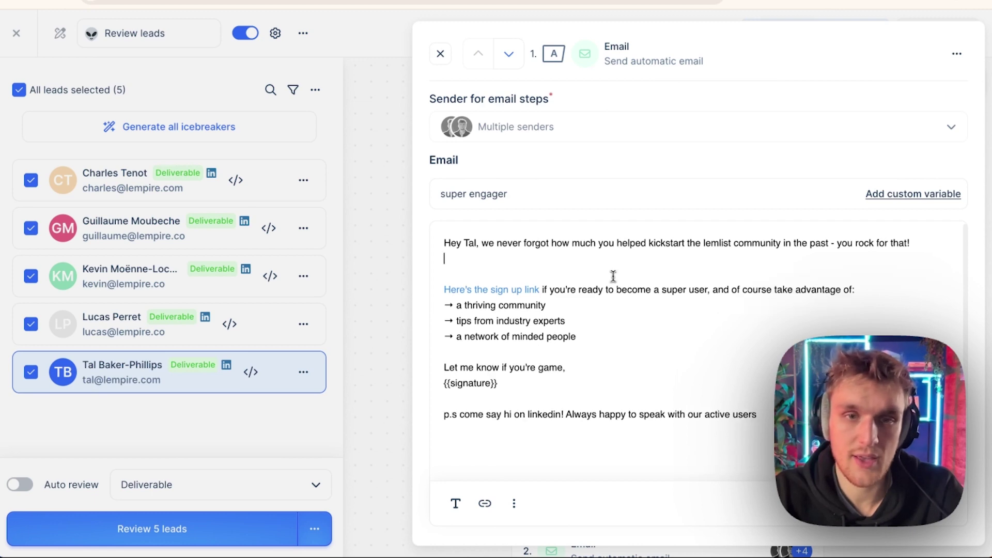
pyautogui.press('Delete')
pyautogui.click(367, 273)
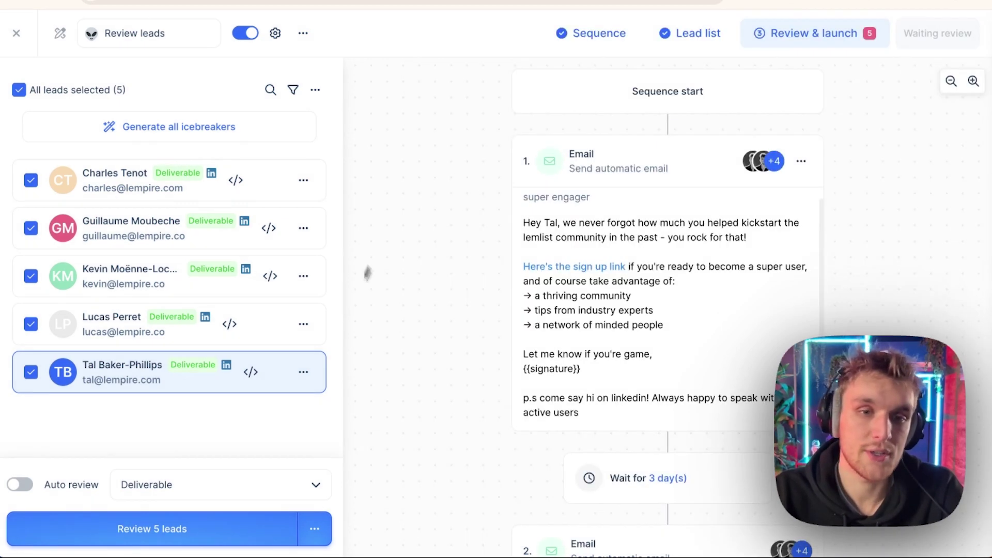
pyautogui.click(302, 372)
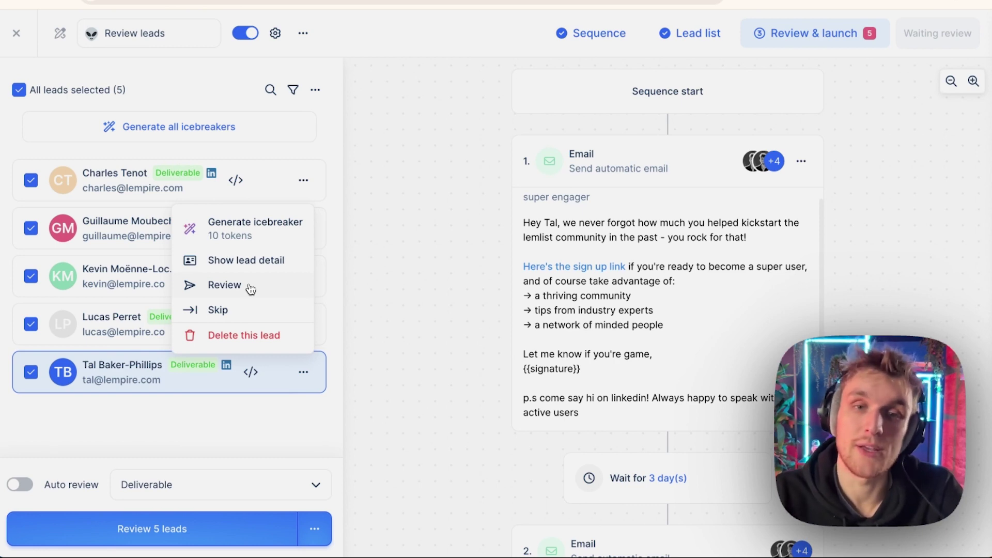
# Step: Mark the edited last lead as reviewed, deselect all leads, and preview each lead's emails
pyautogui.click(341, 281)
pyautogui.click(19, 89)
pyautogui.scroll(-7, 460, 350)
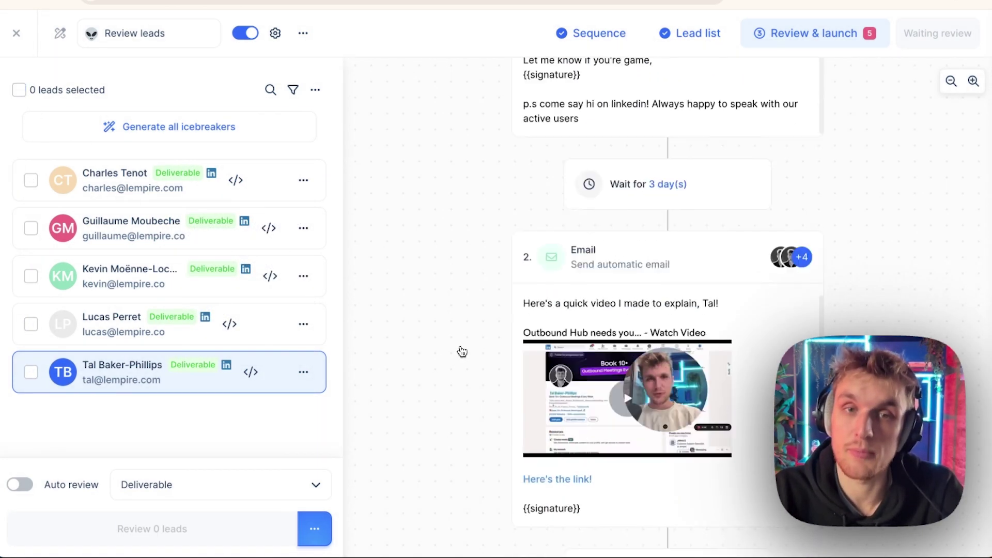
pyautogui.click(274, 323)
pyautogui.click(282, 277)
pyautogui.click(285, 230)
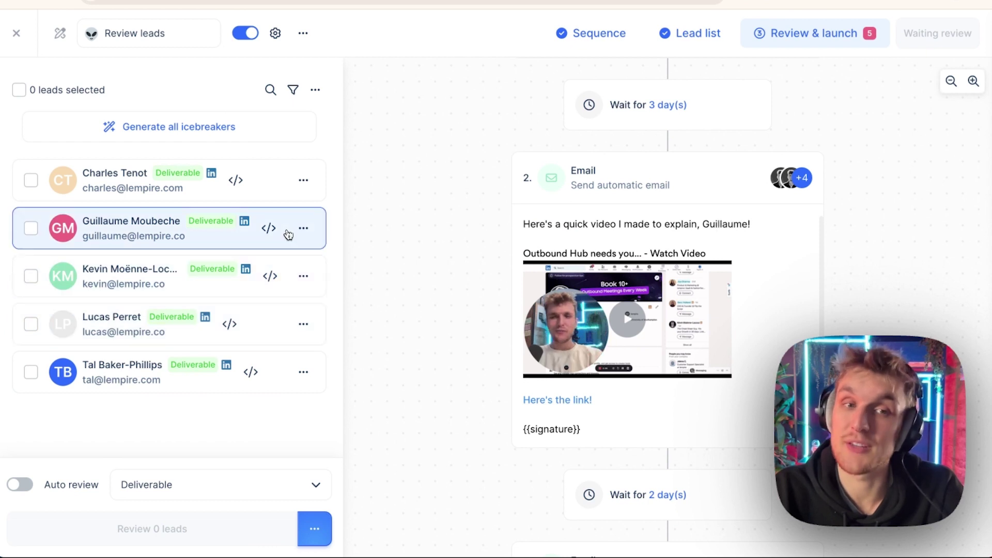
pyautogui.click(284, 195)
pyautogui.click(284, 371)
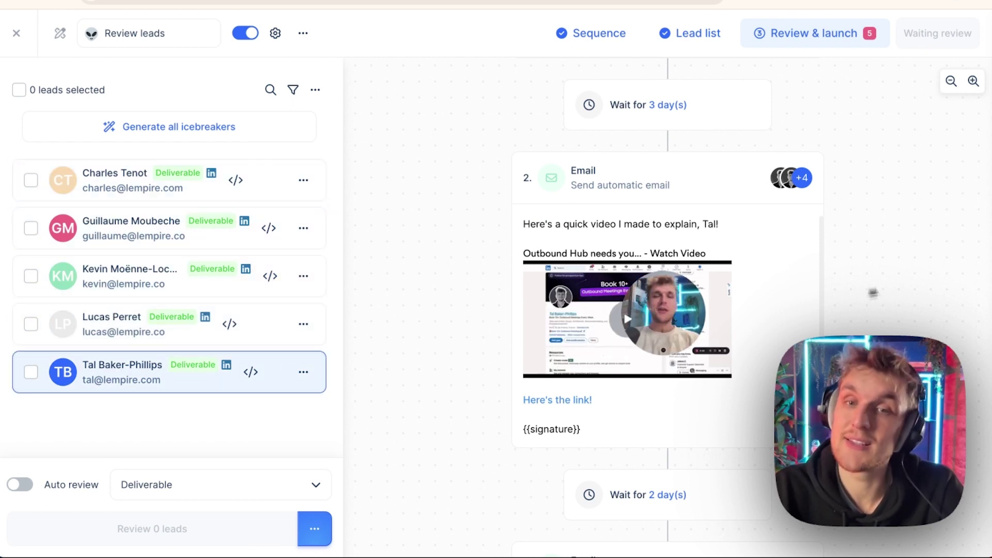
pyautogui.scroll(2, 873, 290)
pyautogui.scroll(3, 797, 275)
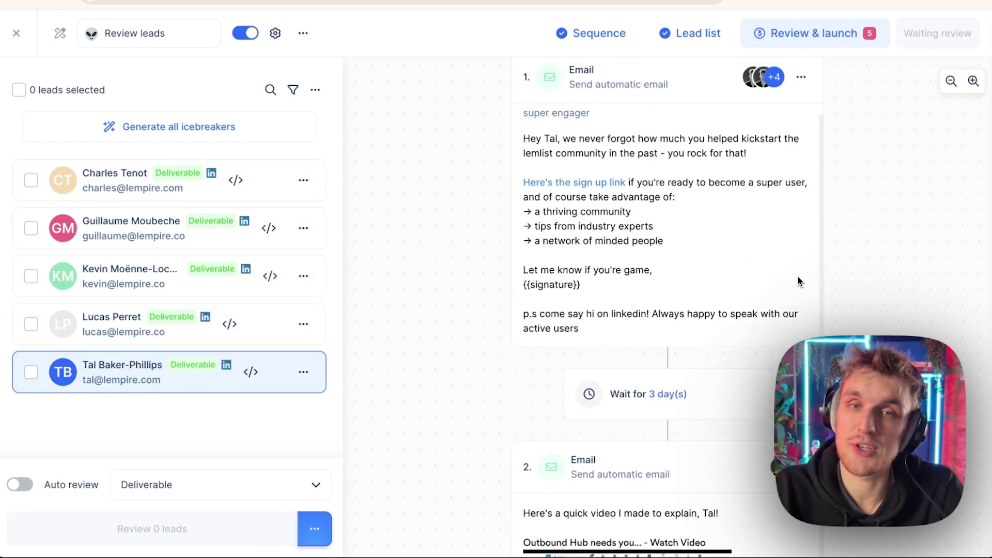
# Step: Return to the sequence, come back to Review & launch, and scroll down to step 3
pyautogui.click(598, 35)
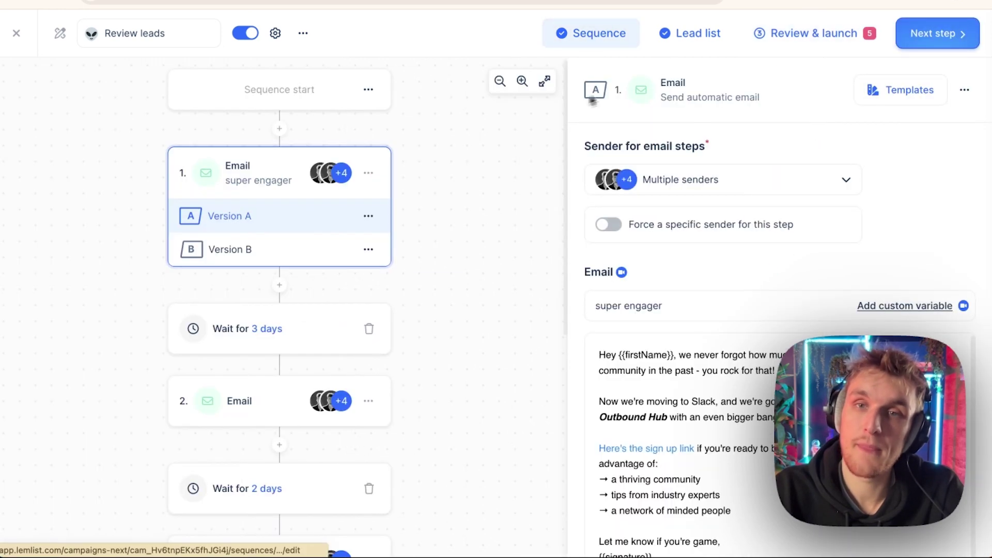
pyautogui.click(789, 44)
pyautogui.scroll(-5, 815, 266)
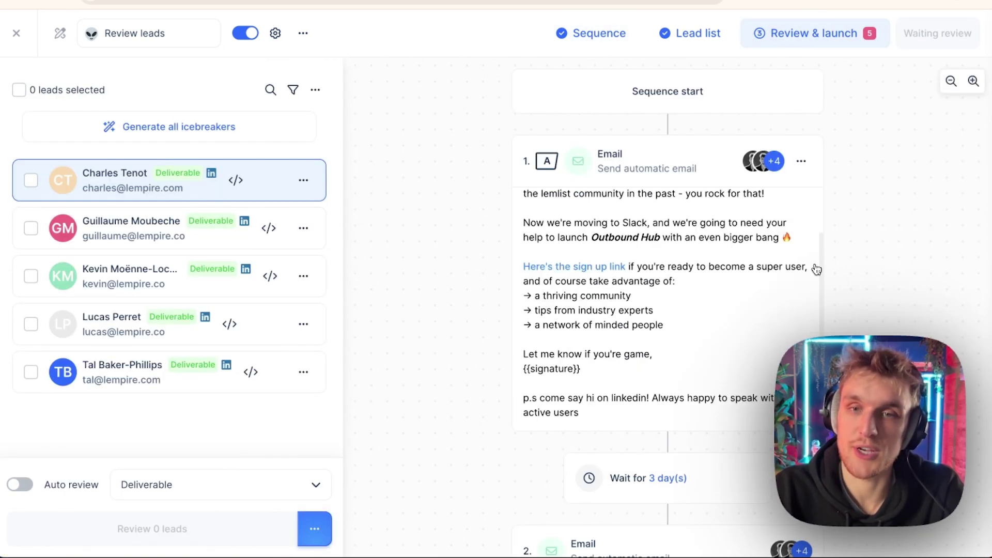
pyautogui.scroll(-10, 835, 280)
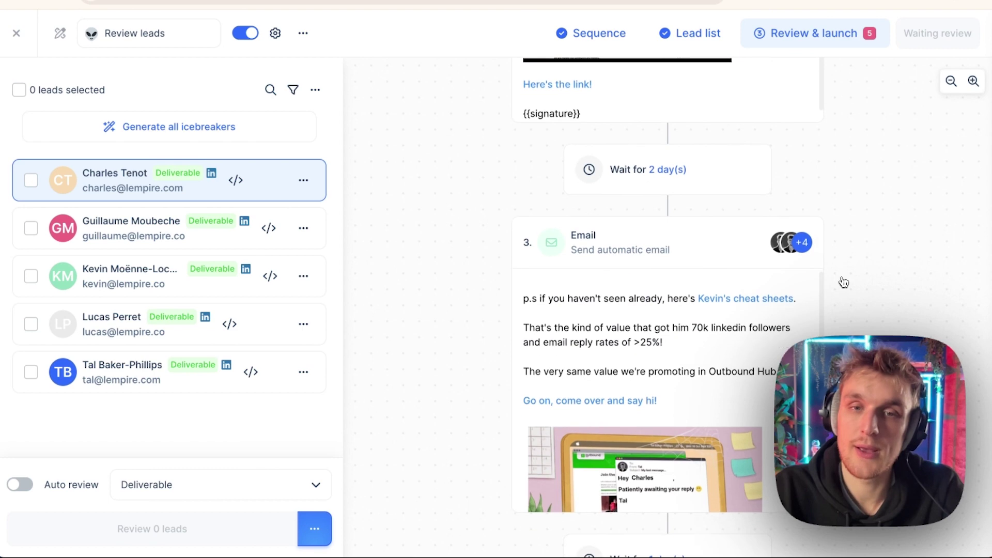
pyautogui.scroll(-2, 778, 283)
pyautogui.scroll(-2, 778, 283)
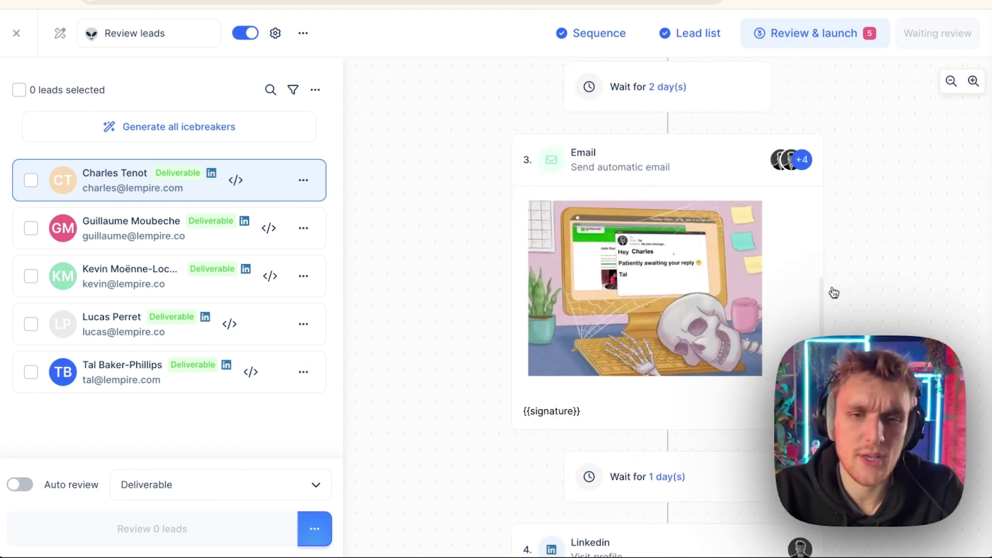
pyautogui.scroll(-5, 833, 292)
pyautogui.scroll(3, 837, 293)
pyautogui.scroll(3, 836, 293)
pyautogui.scroll(2, 748, 345)
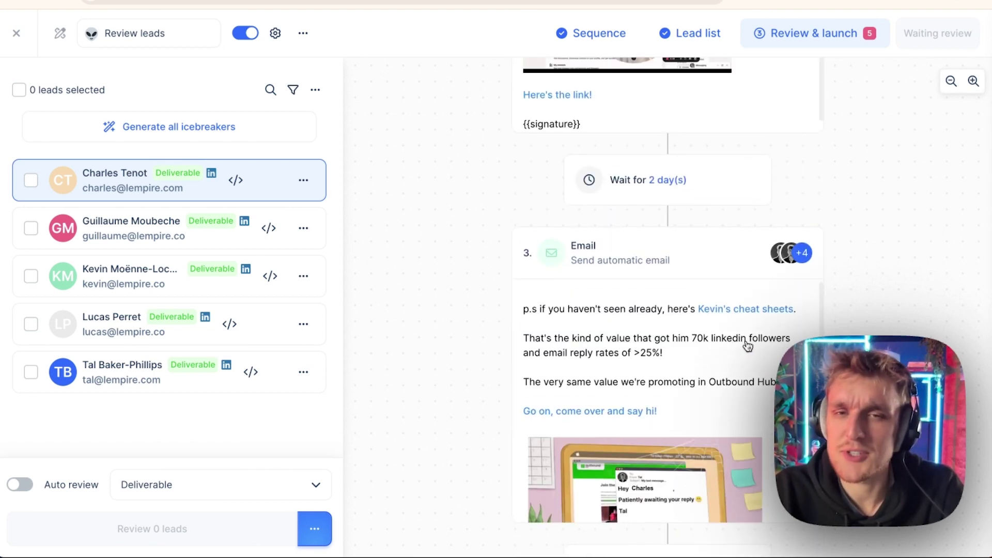
# Step: Add a 'joke about football' line after the 70k followers sentence in Email 3
pyautogui.click(689, 357)
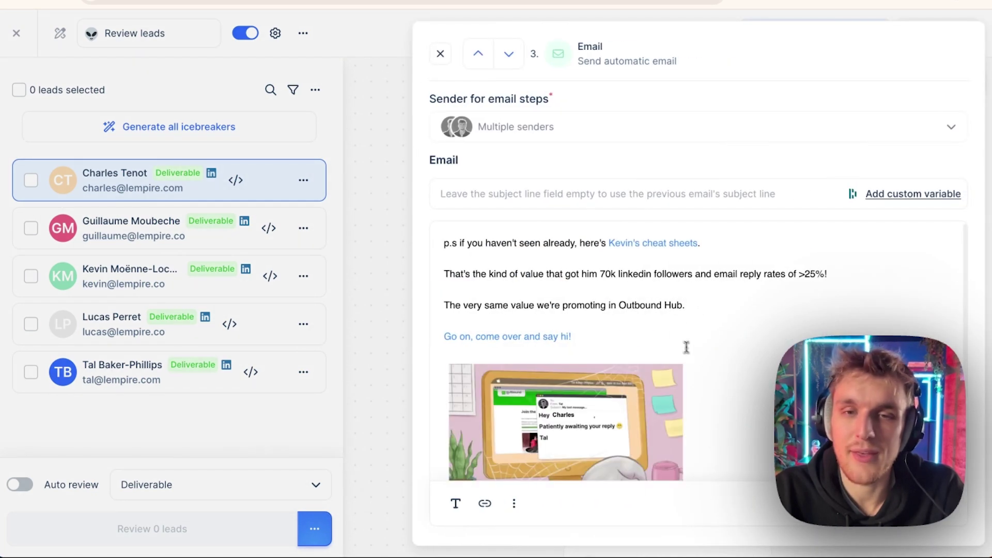
pyautogui.click(849, 274)
pyautogui.press('Return')
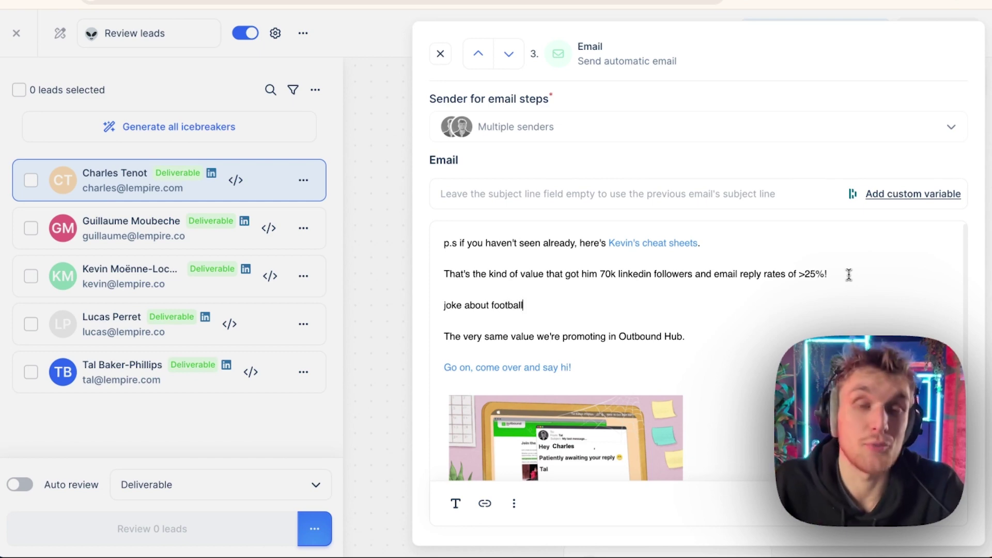
pyautogui.click(303, 181)
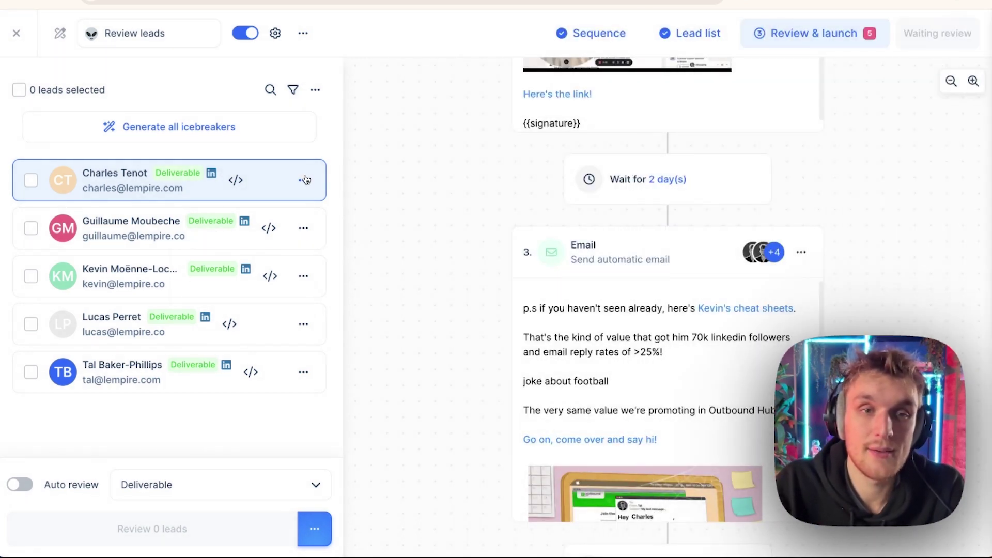
pyautogui.click(304, 181)
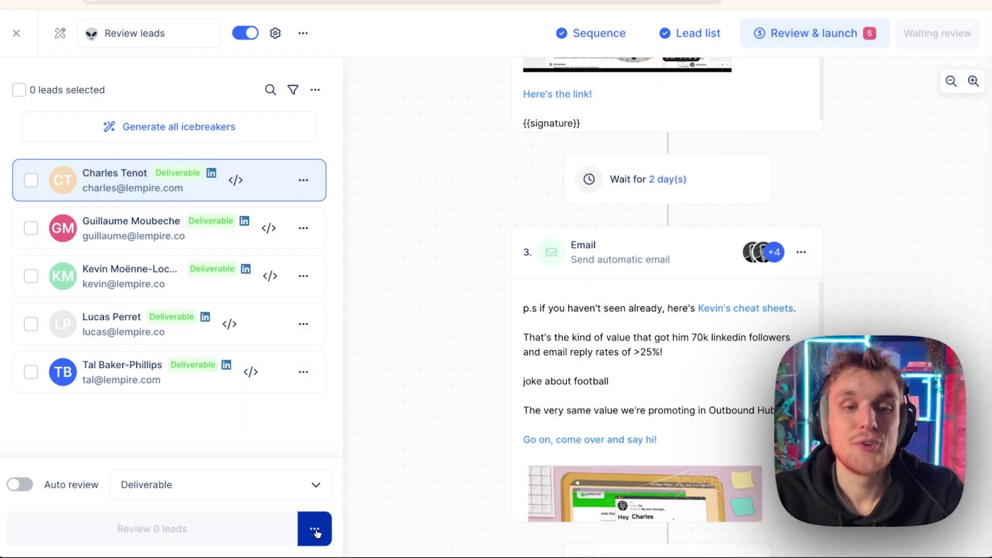
pyautogui.click(315, 530)
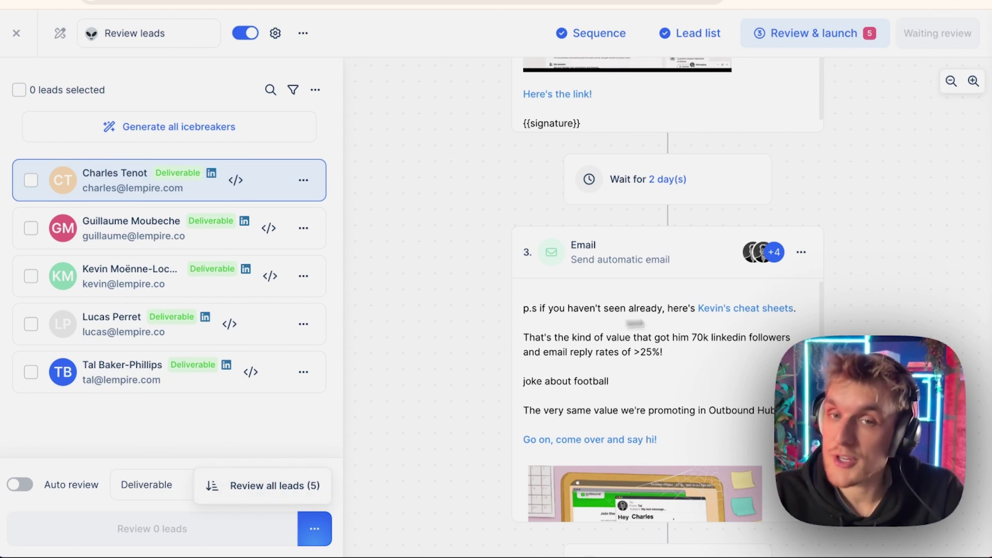
pyautogui.click(483, 310)
pyautogui.scroll(5, 491, 248)
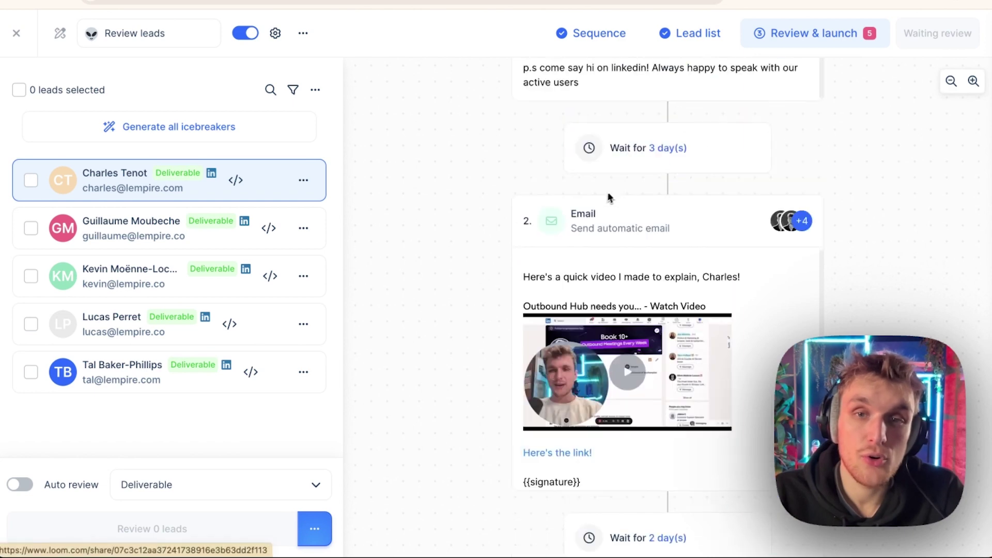
pyautogui.scroll(5, 609, 197)
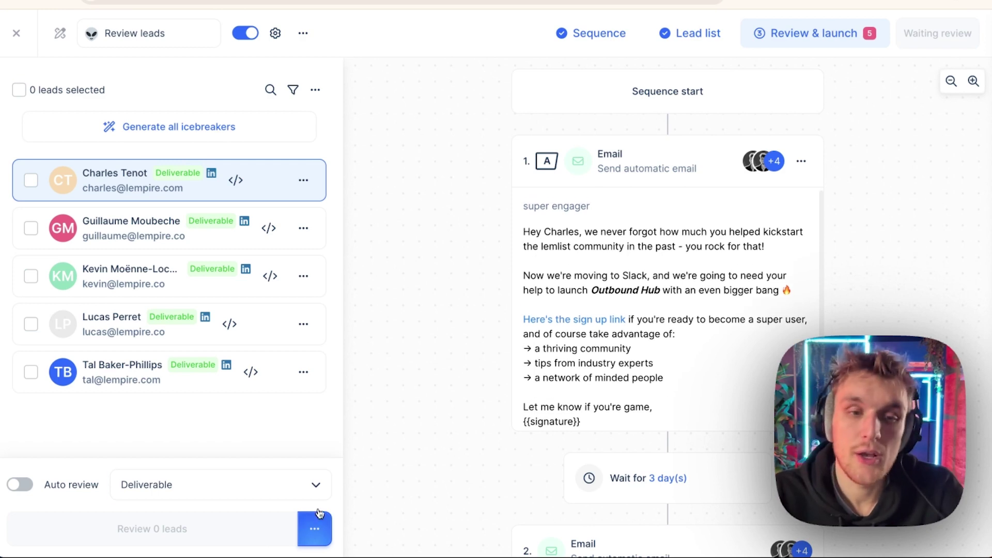
pyautogui.click(316, 528)
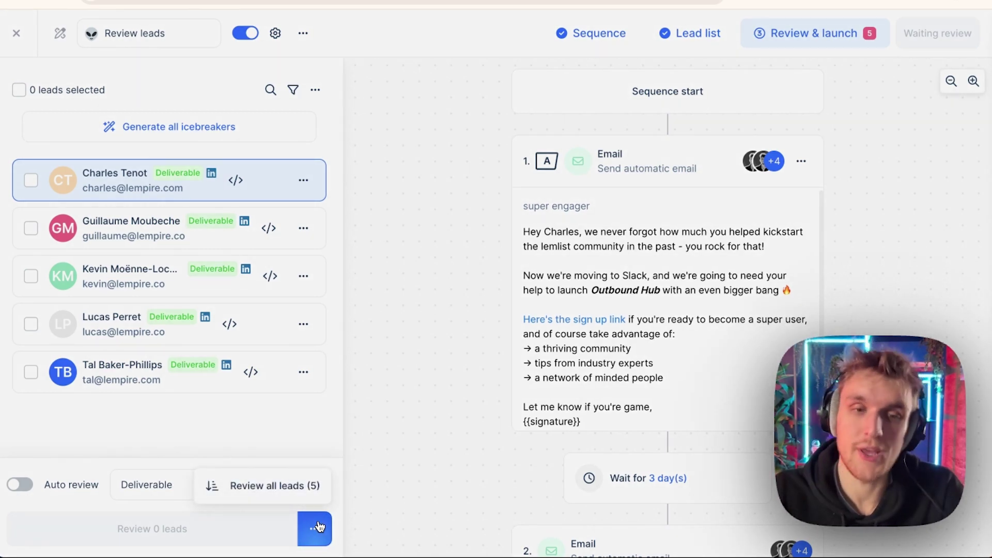
pyautogui.click(319, 526)
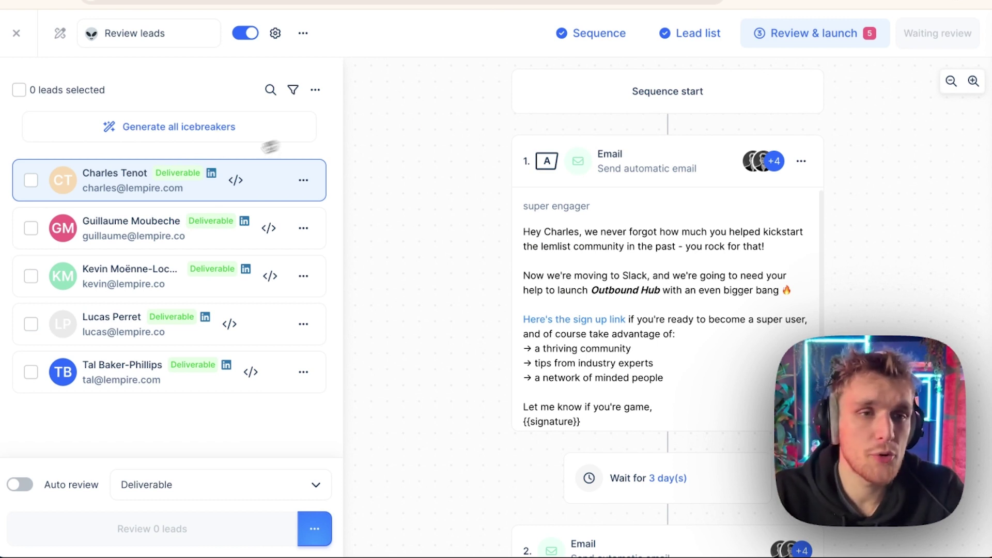
# Step: Tick the first four leads' checkboxes and preview the last lead's shortened sequence
pyautogui.click(31, 179)
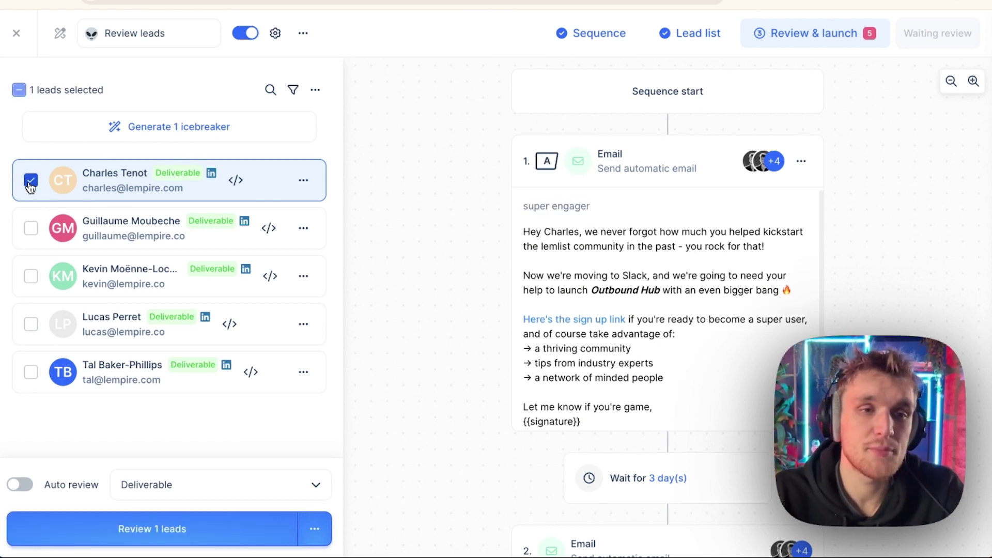
pyautogui.click(31, 228)
pyautogui.click(31, 276)
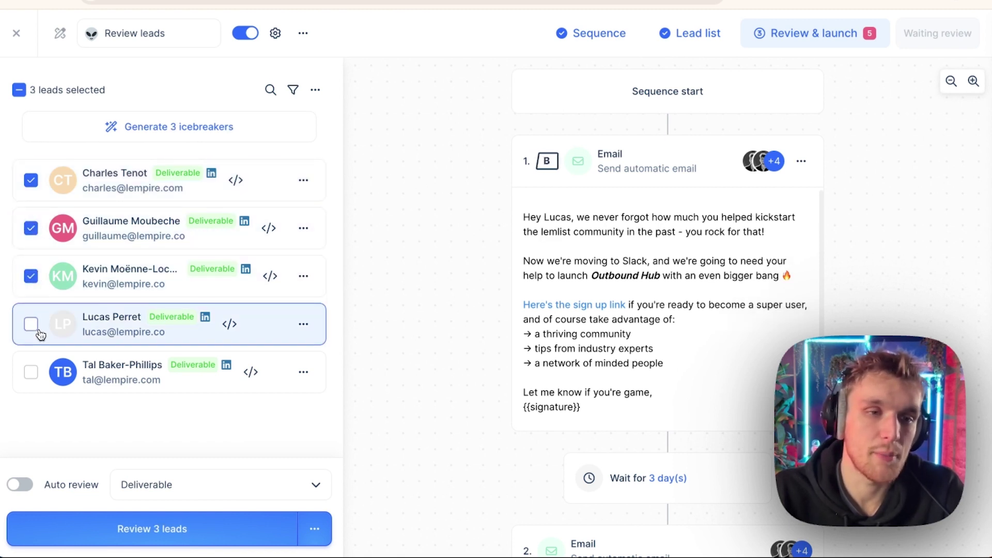
pyautogui.click(32, 325)
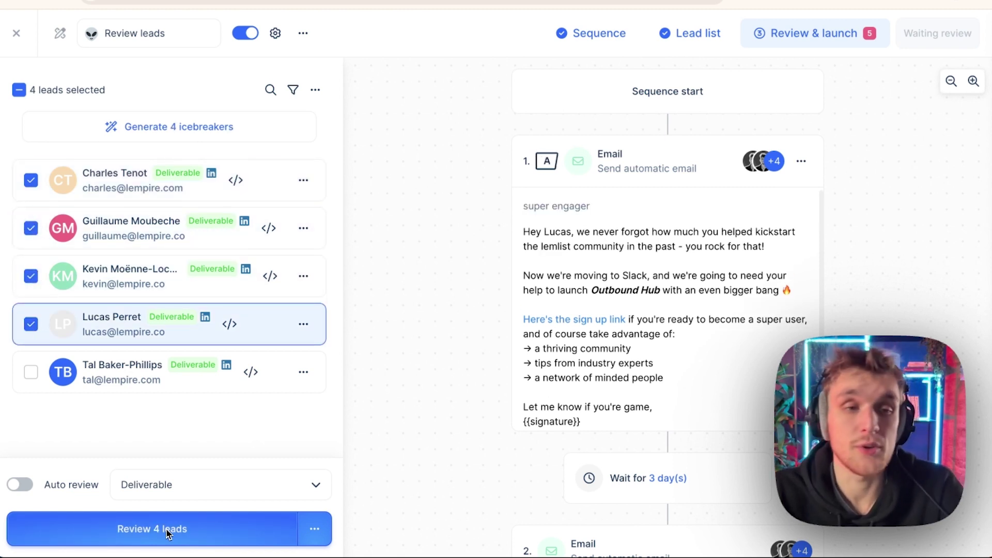
pyautogui.click(145, 374)
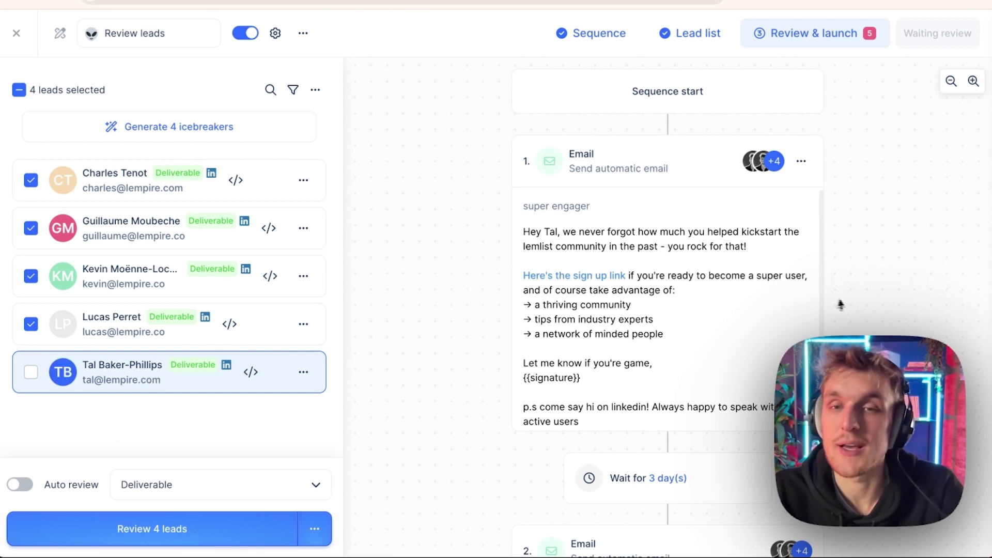
pyautogui.scroll(-4, 736, 351)
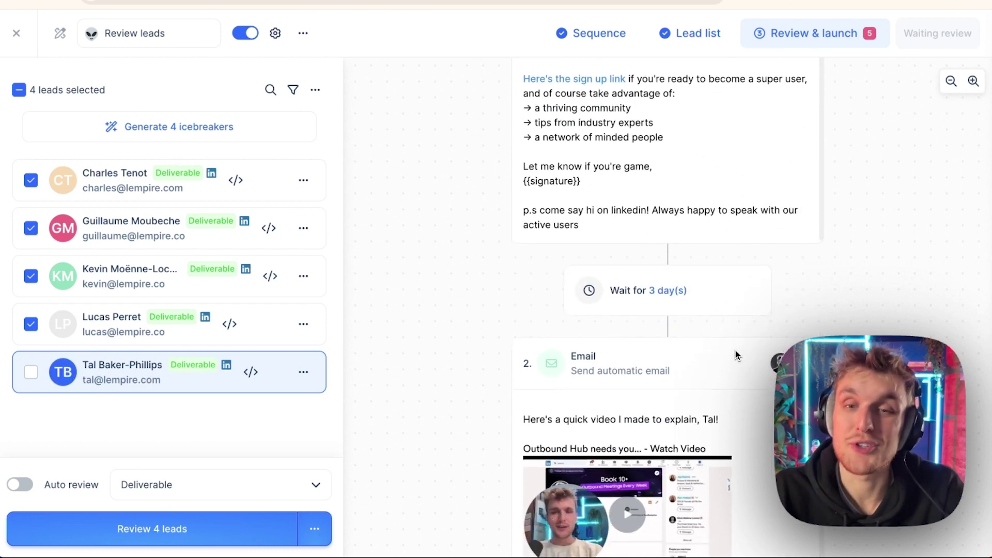
pyautogui.scroll(-2, 736, 354)
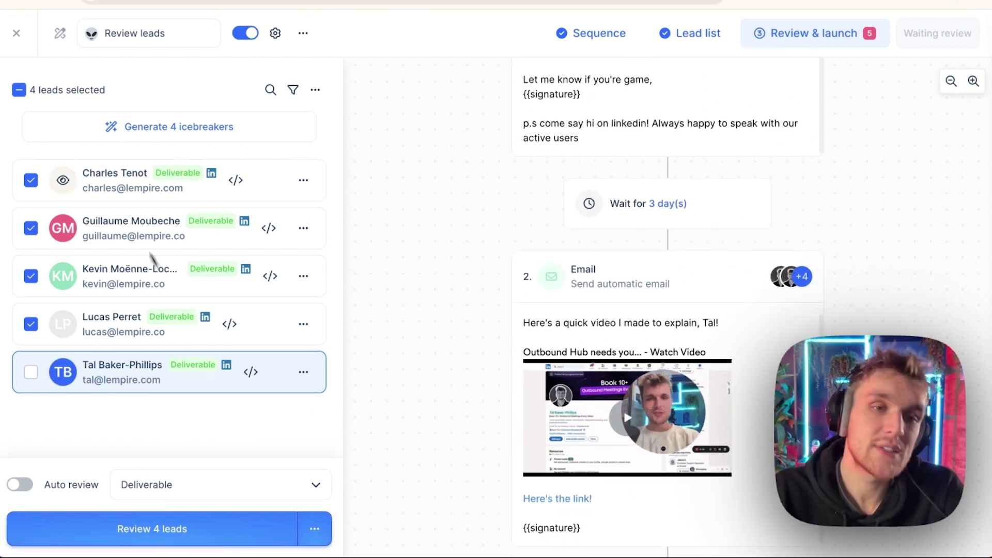
# Step: Mark the last lead as Reviewed from its ... menu, leaving four leads and All set
pyautogui.click(304, 373)
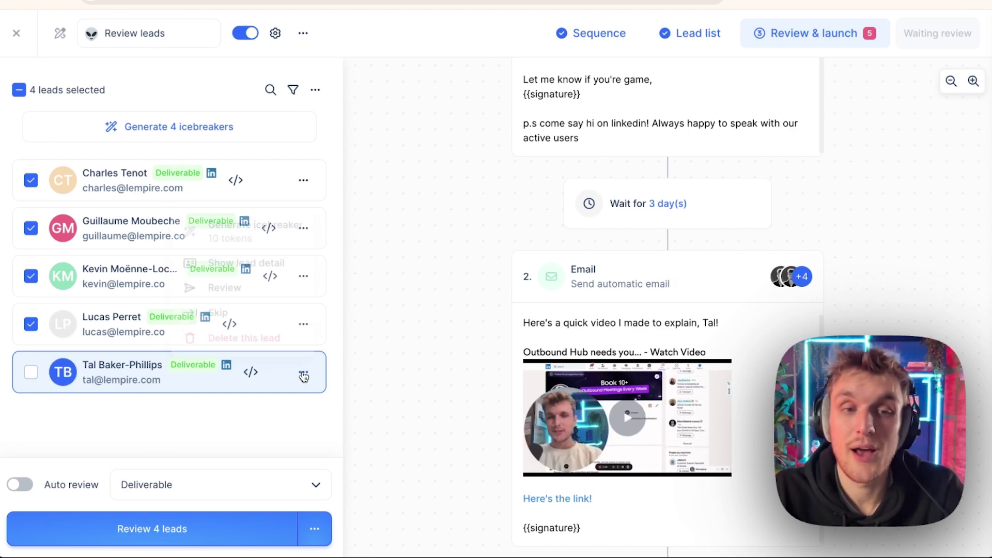
pyautogui.click(274, 287)
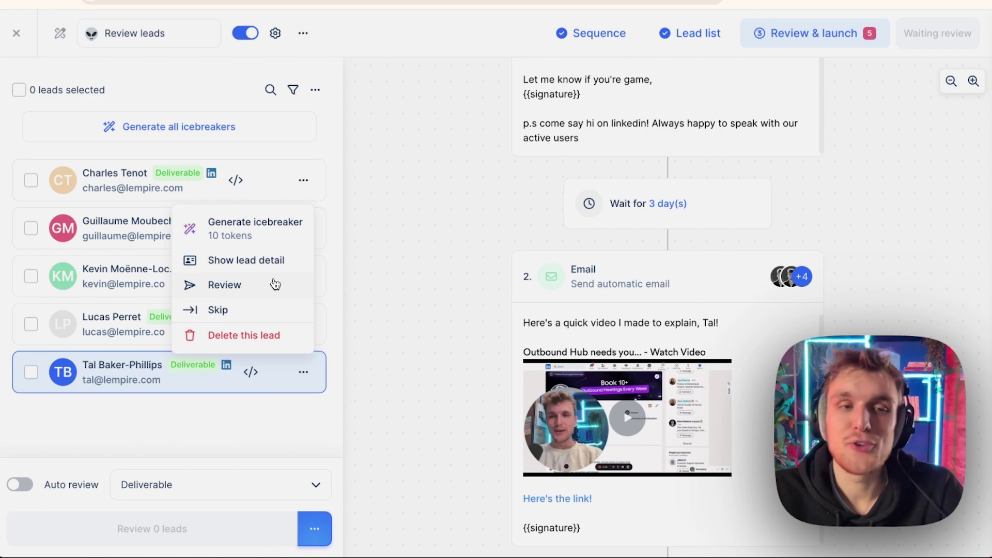
pyautogui.click(275, 284)
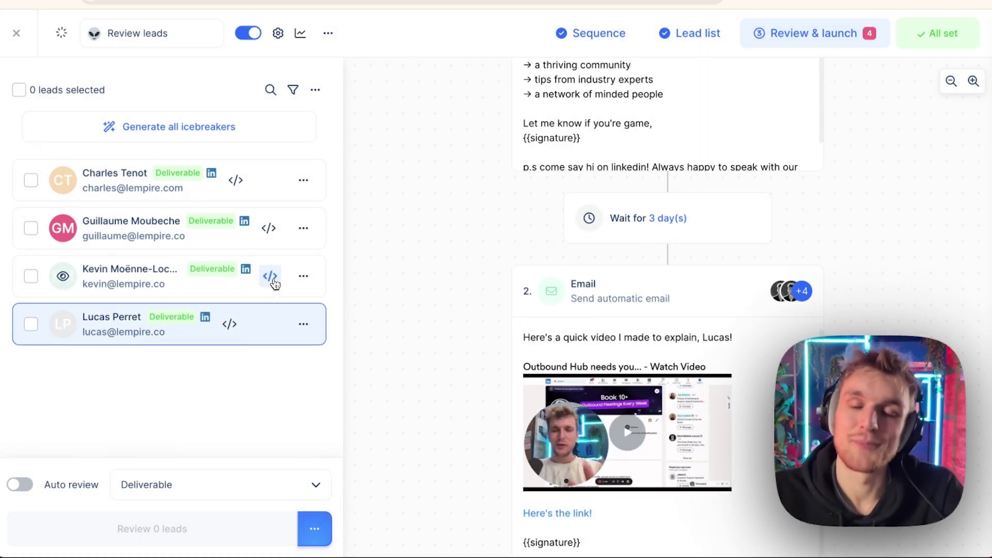
pyautogui.scroll(5, 508, 216)
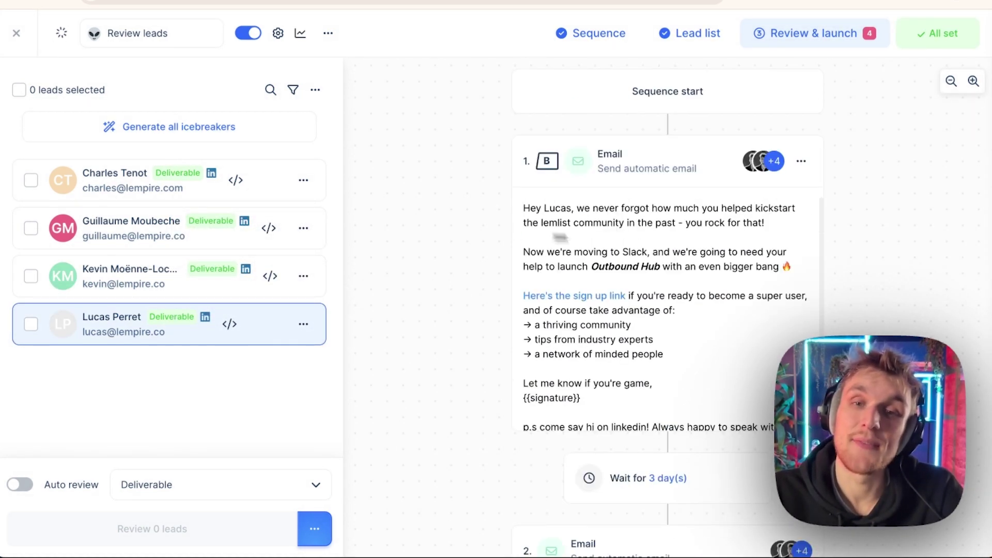
pyautogui.scroll(-1, 704, 221)
pyautogui.scroll(-5, 863, 266)
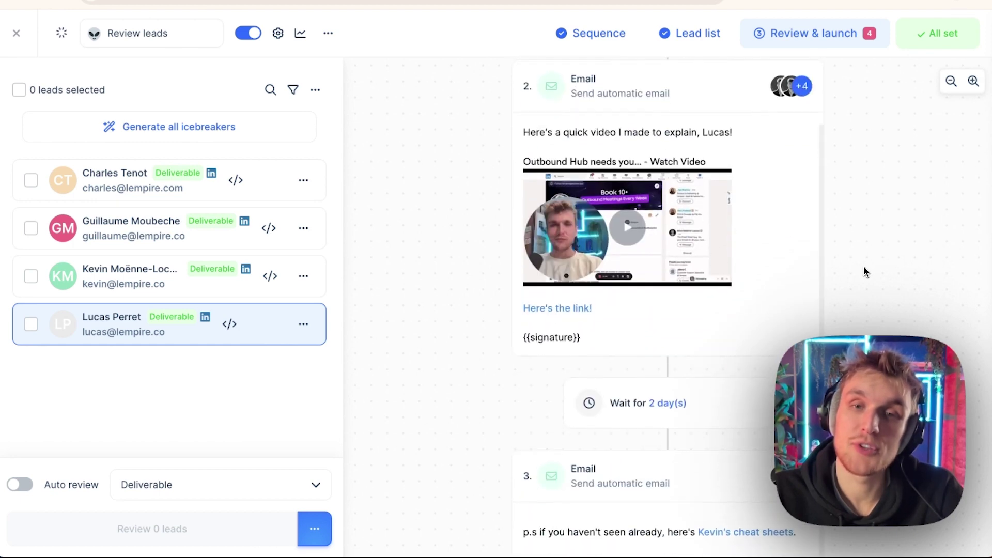
pyautogui.scroll(3, 864, 272)
pyautogui.scroll(-2, 740, 313)
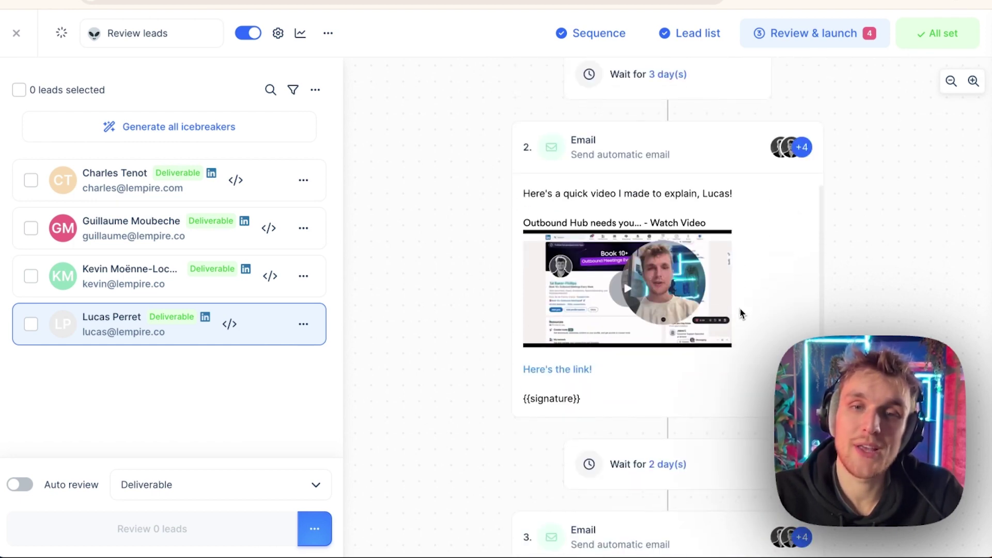
pyautogui.scroll(-3, 739, 314)
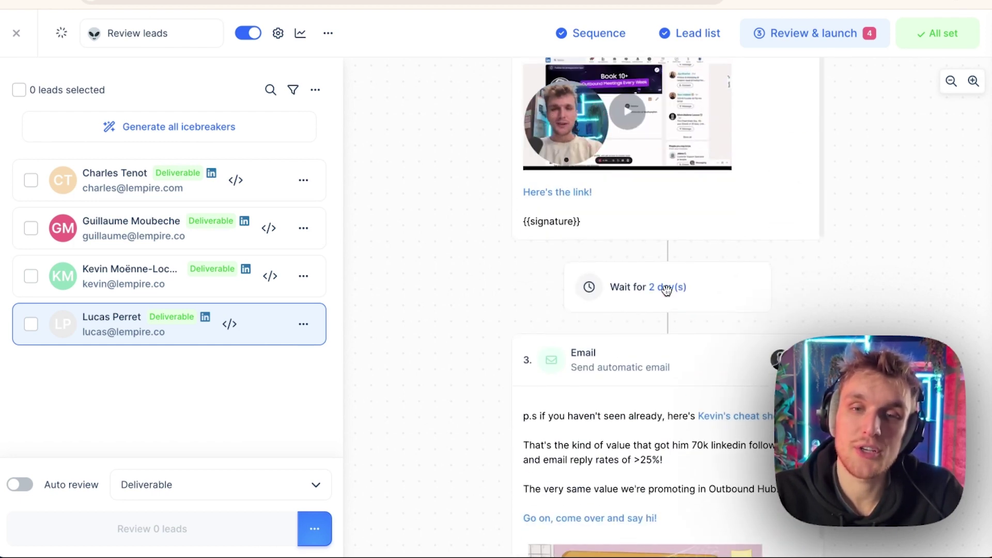
pyautogui.scroll(-8, 667, 289)
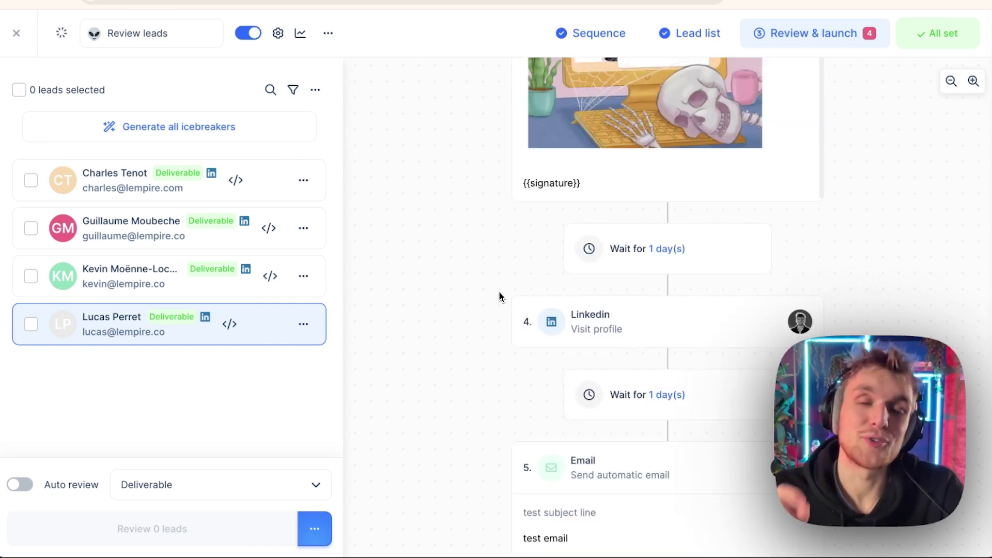
pyautogui.scroll(1, 499, 295)
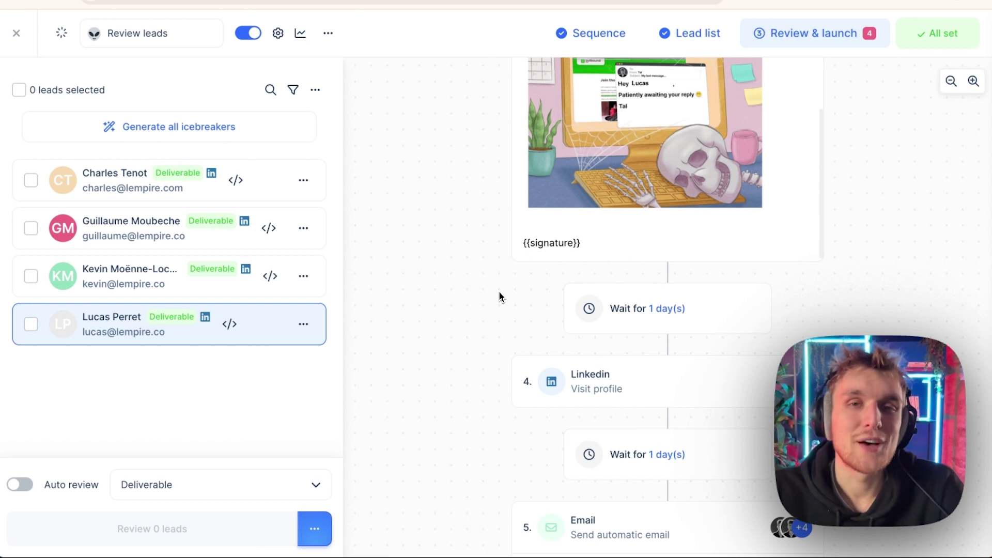